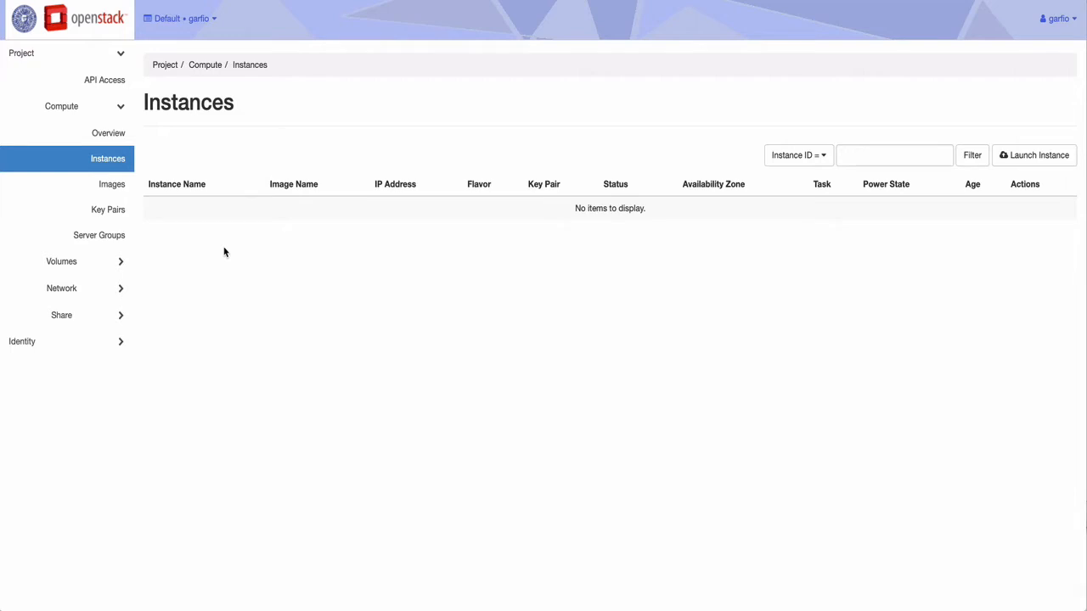
Step: Open the Launch Instance wizard and name the new instance MIUbuntu
{"action": "left_click", "coordinate": [1016, 159]}
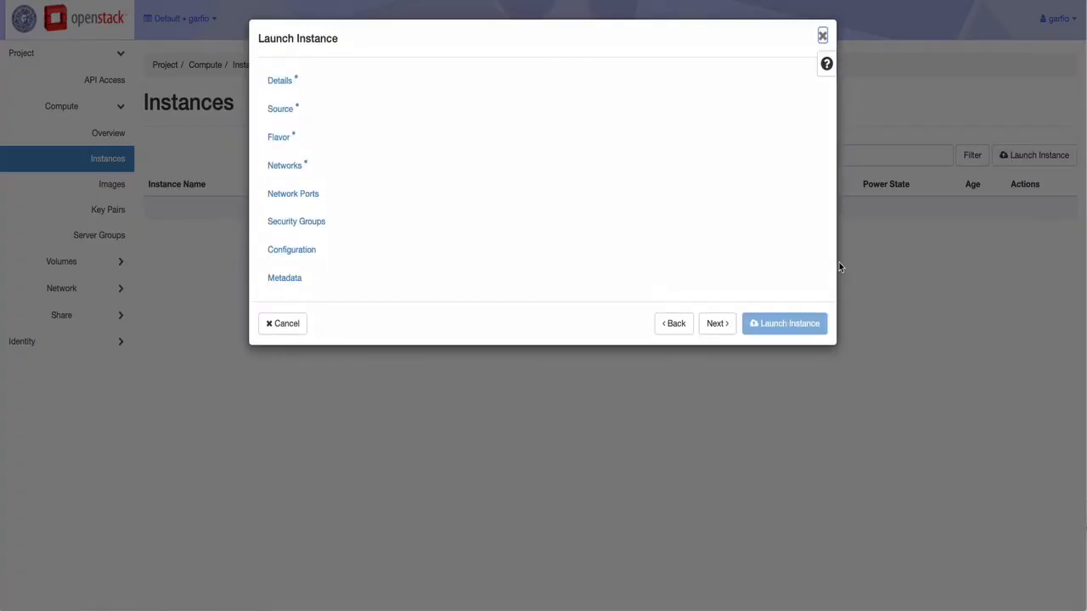
{"action": "left_click", "coordinate": [822, 35]}
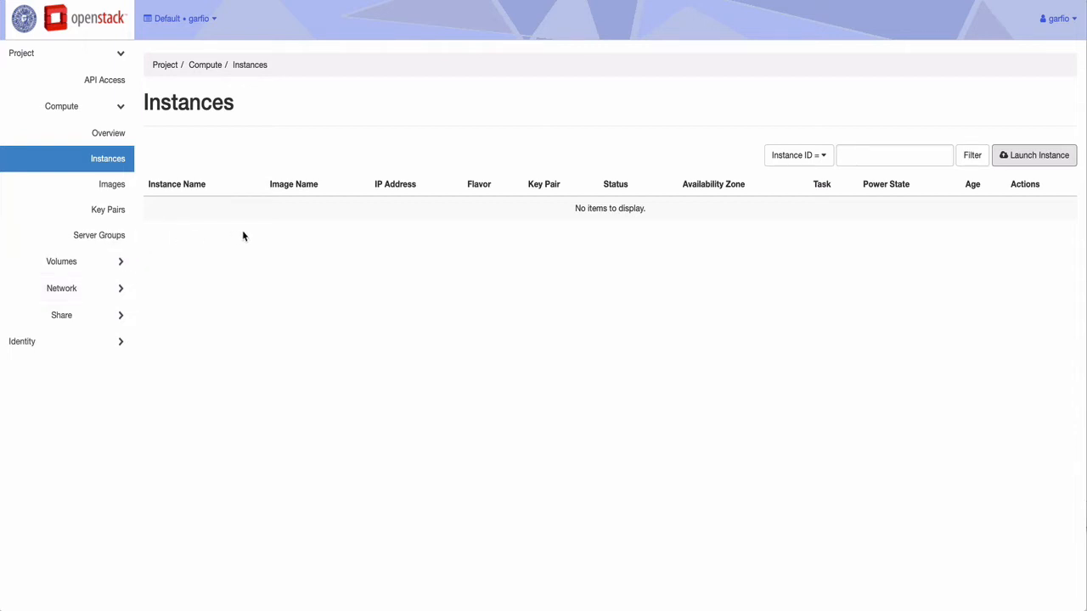
{"action": "left_click", "coordinate": [1014, 158]}
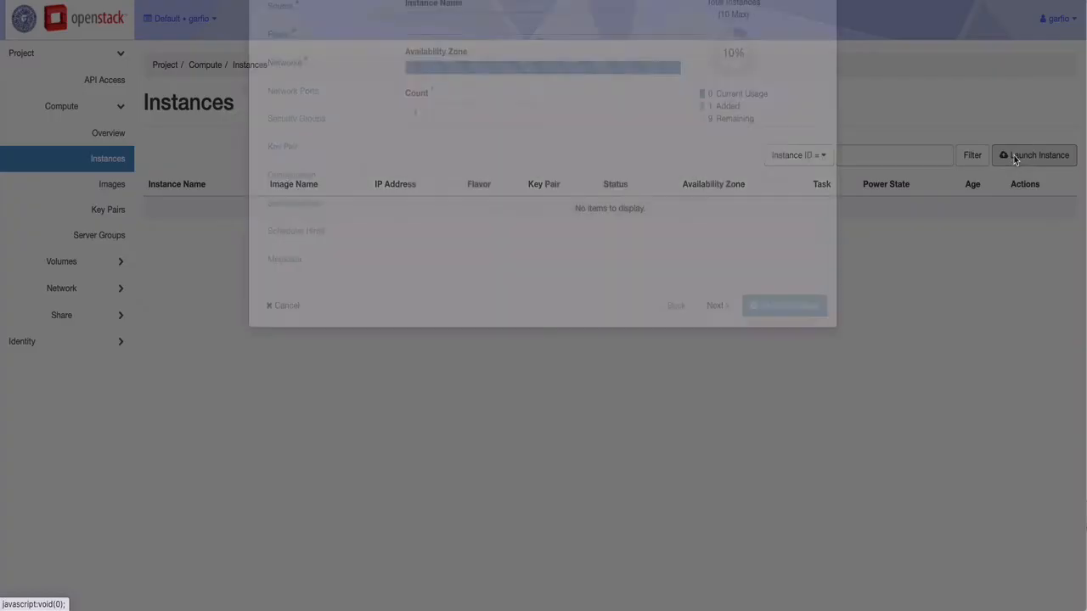
{"action": "left_click", "coordinate": [458, 125]}
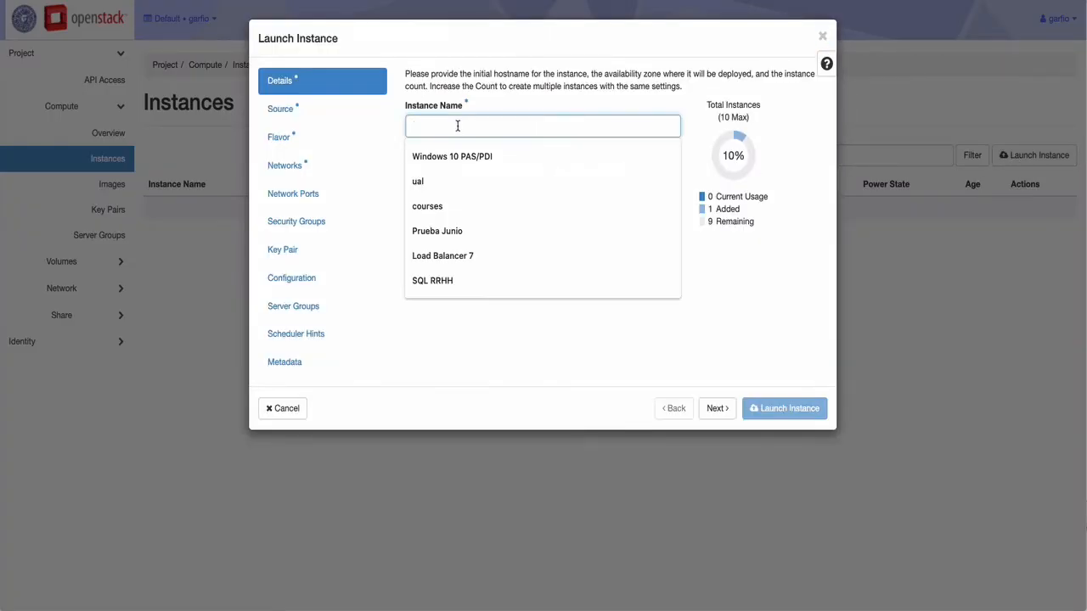
{"action": "type", "text": "MIUbuntu"}
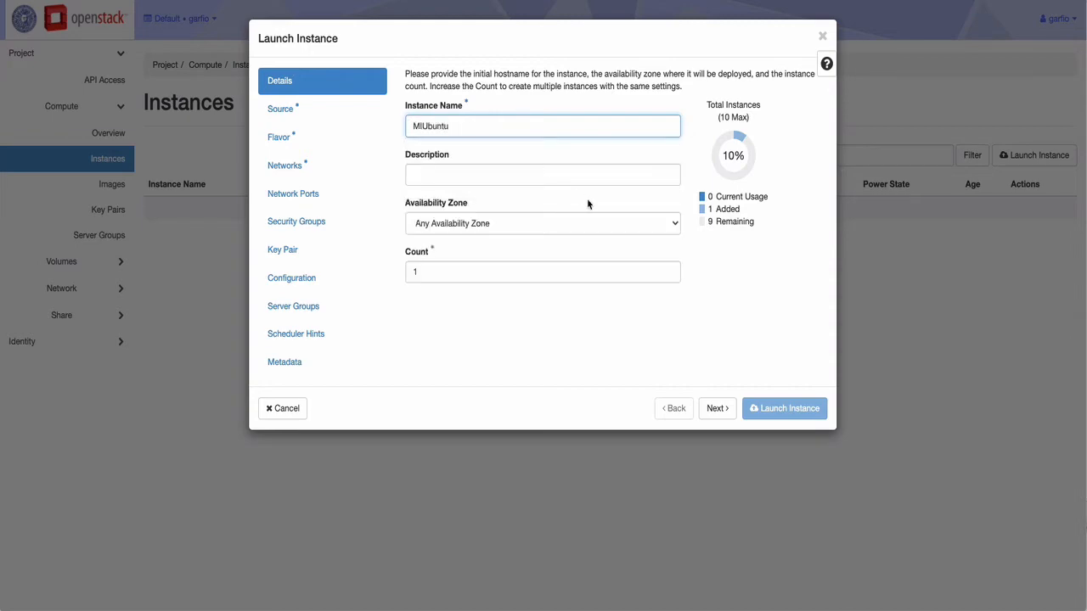
Step: Set the instance's availability zone to nova
{"action": "left_click", "coordinate": [720, 412]}
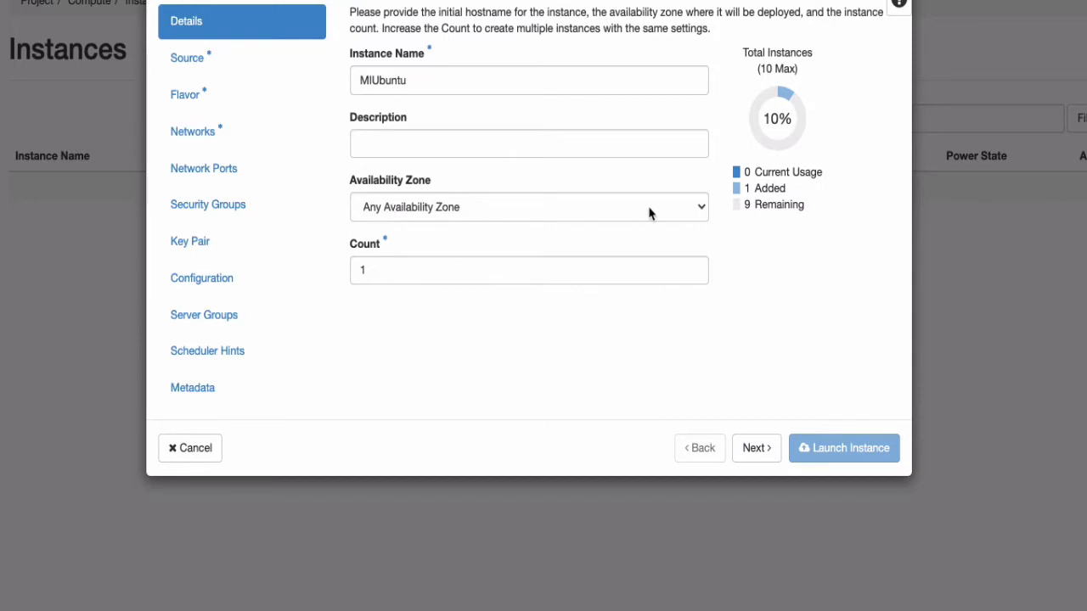
{"action": "left_click", "coordinate": [703, 214]}
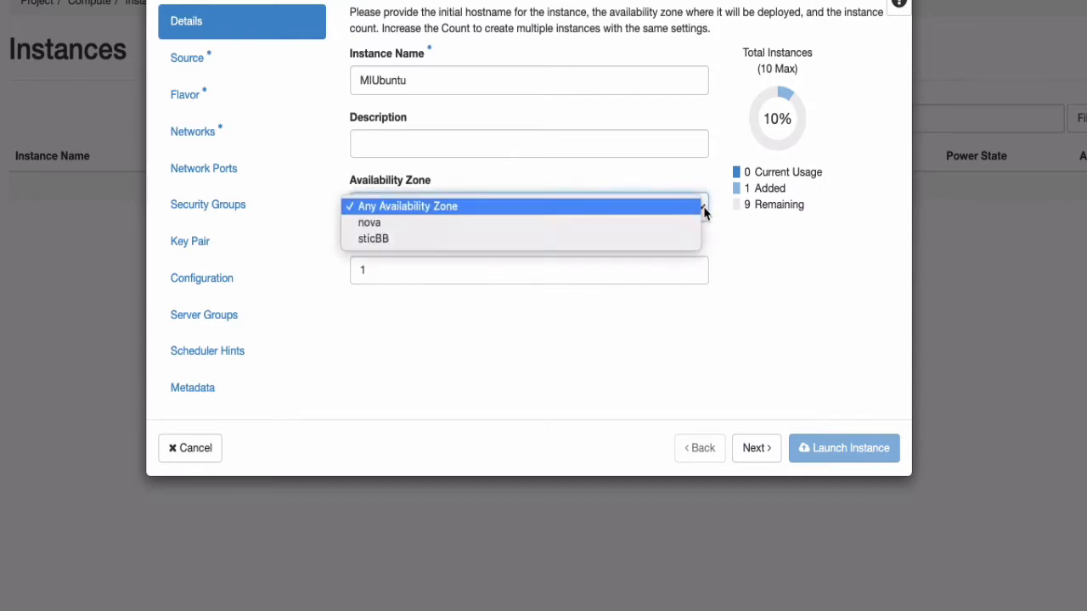
{"action": "left_click", "coordinate": [397, 223]}
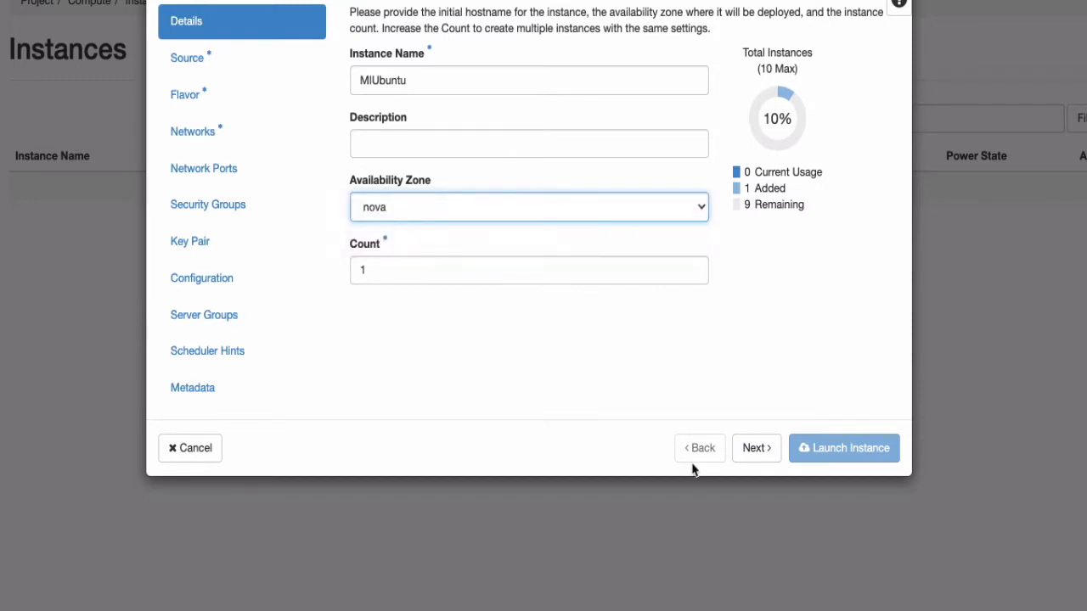
Step: Keep Image as the boot source, allocate Ubuntu 18.04 LTS, and continue to Flavor
{"action": "left_click", "coordinate": [764, 452]}
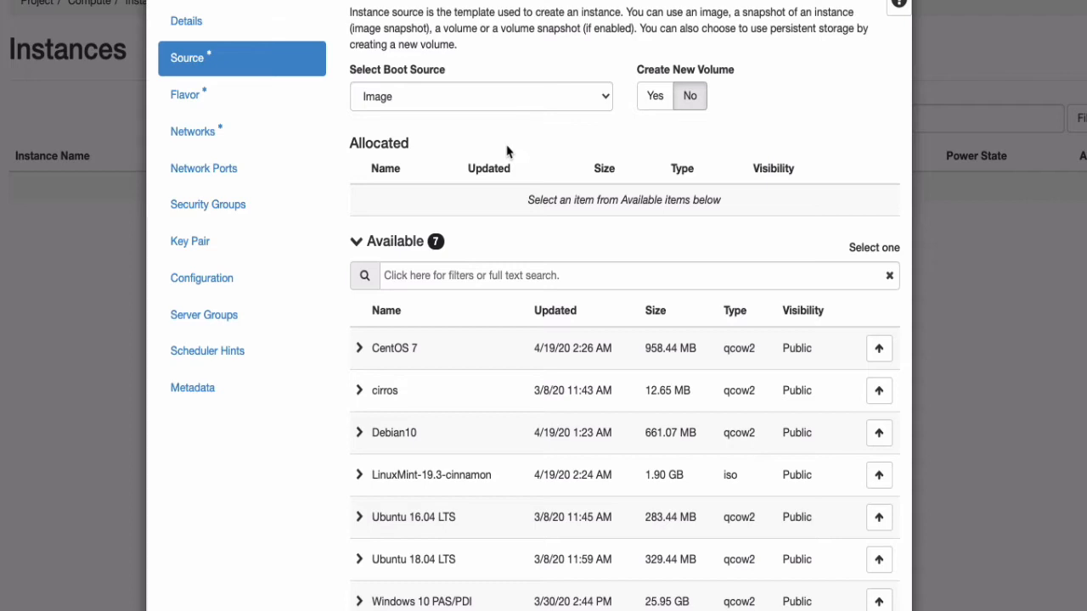
{"action": "left_click", "coordinate": [417, 99]}
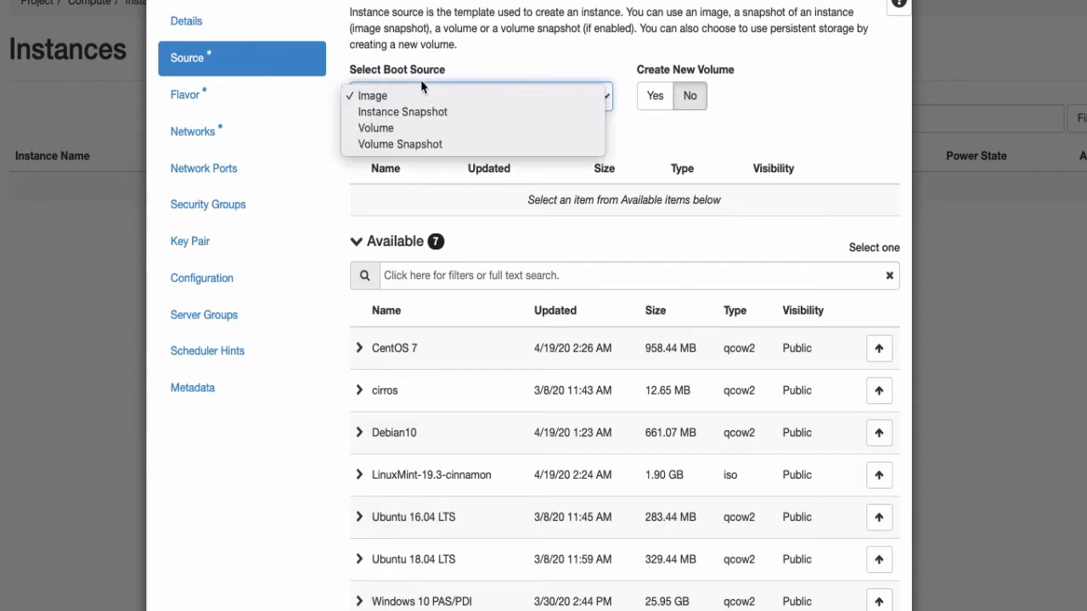
{"action": "left_click", "coordinate": [457, 74]}
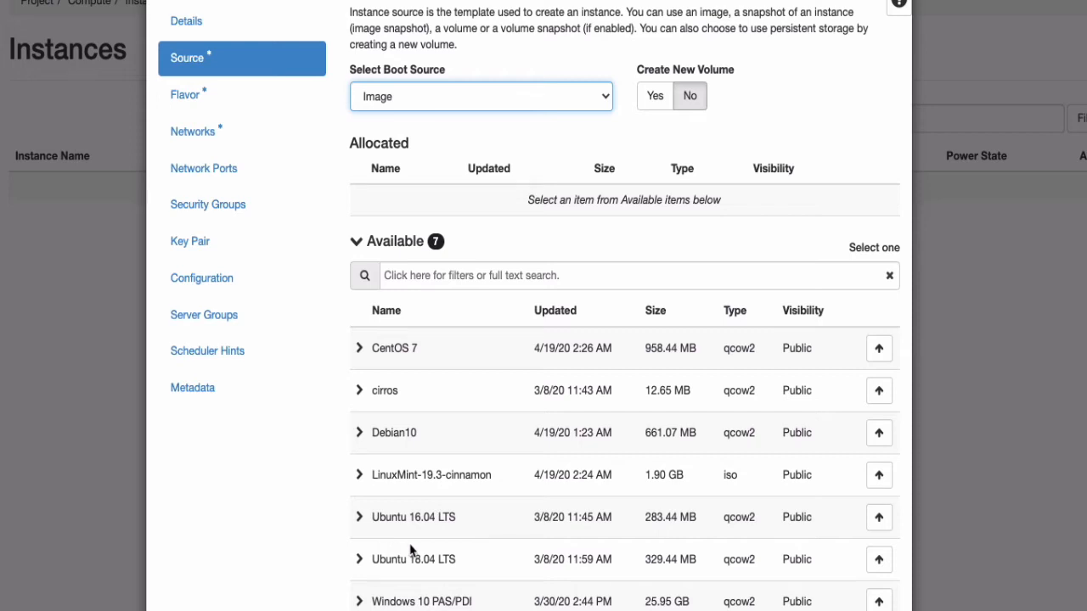
{"action": "left_click", "coordinate": [880, 562]}
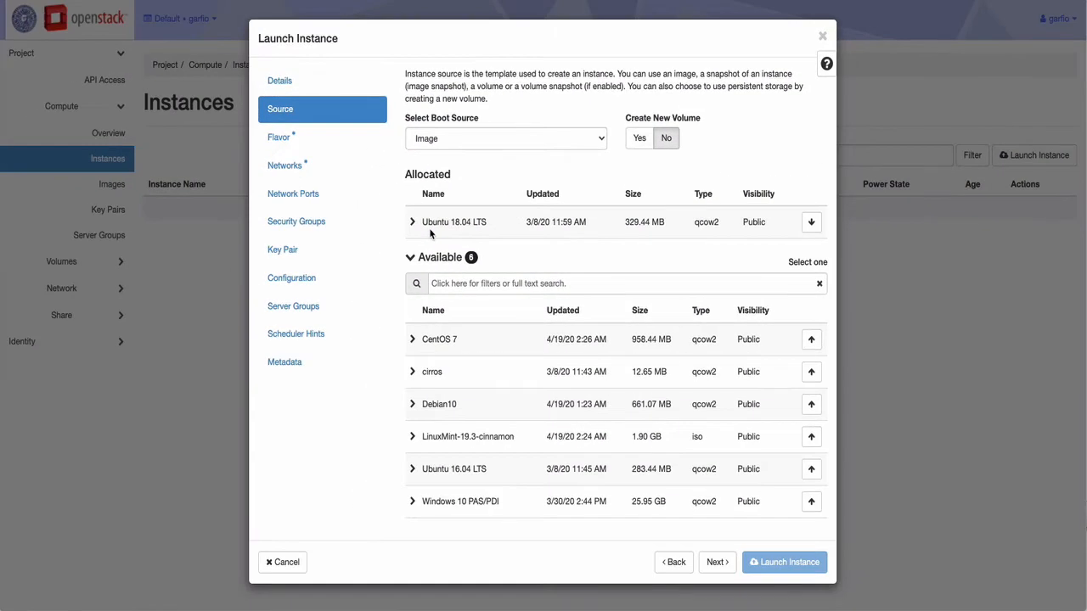
{"action": "left_click", "coordinate": [716, 562]}
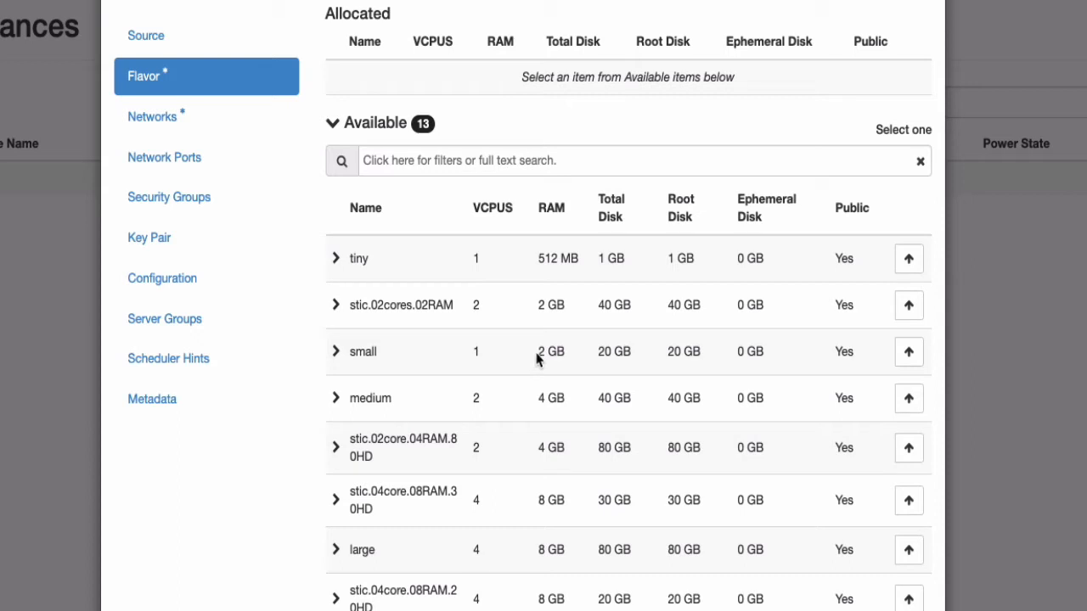
Step: Allocate the small flavor with 1 VCPU, 2 GB RAM and 20 GB disk
{"action": "left_click_drag", "start_coordinate": [538, 352], "coordinate": [628, 349]}
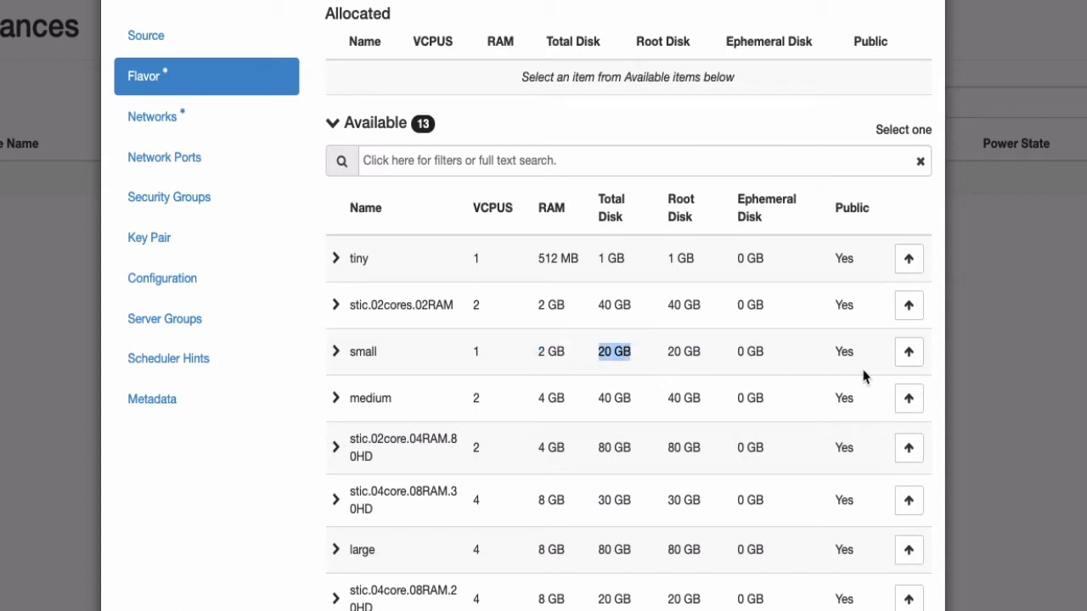
{"action": "left_click", "coordinate": [908, 353]}
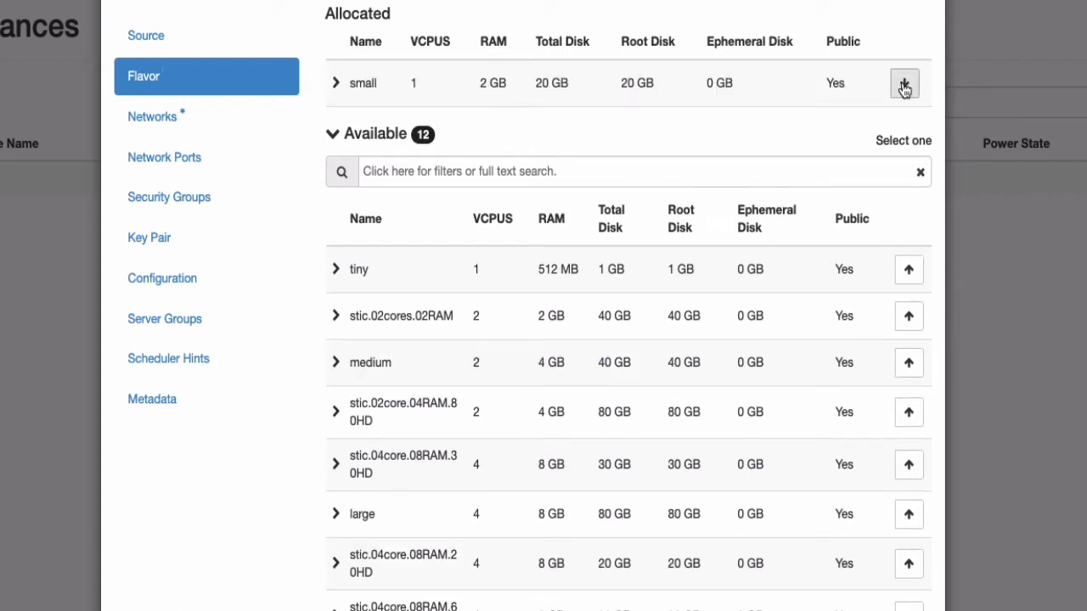
{"action": "scroll", "coordinate": [710, 354], "scroll_direction": "down", "scroll_amount": 3}
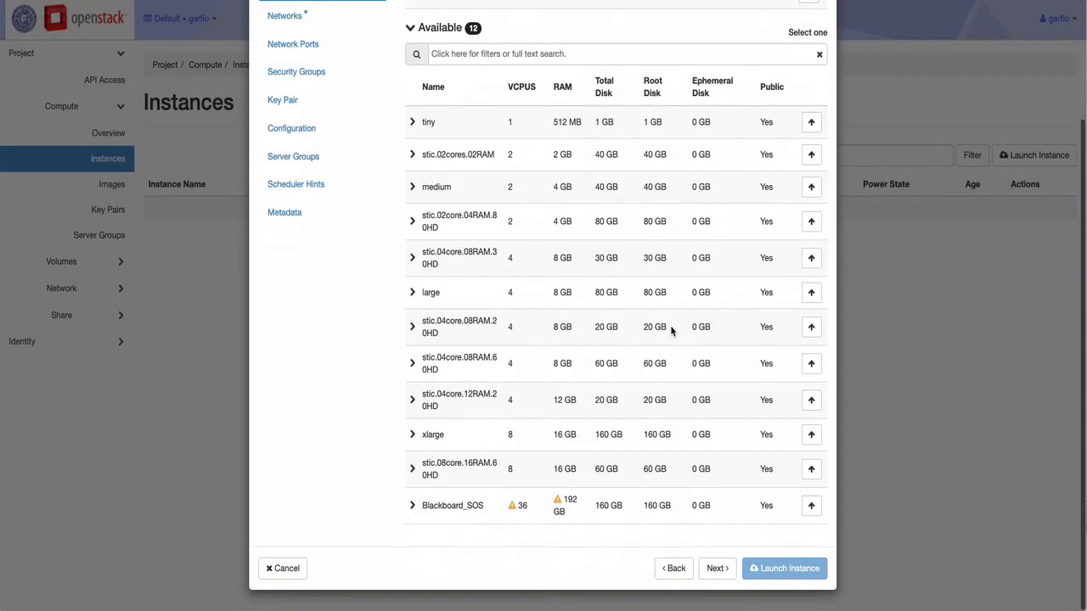
Step: Allocate the garfio-net network, then pass Network Ports on to Security Groups
{"action": "left_click", "coordinate": [718, 568]}
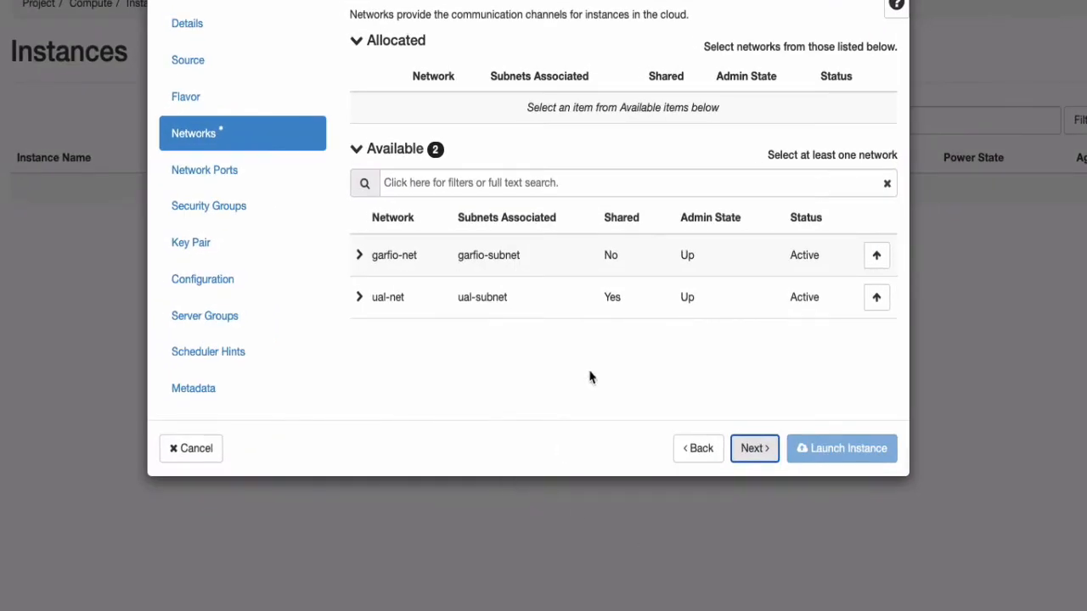
{"action": "left_click", "coordinate": [876, 256]}
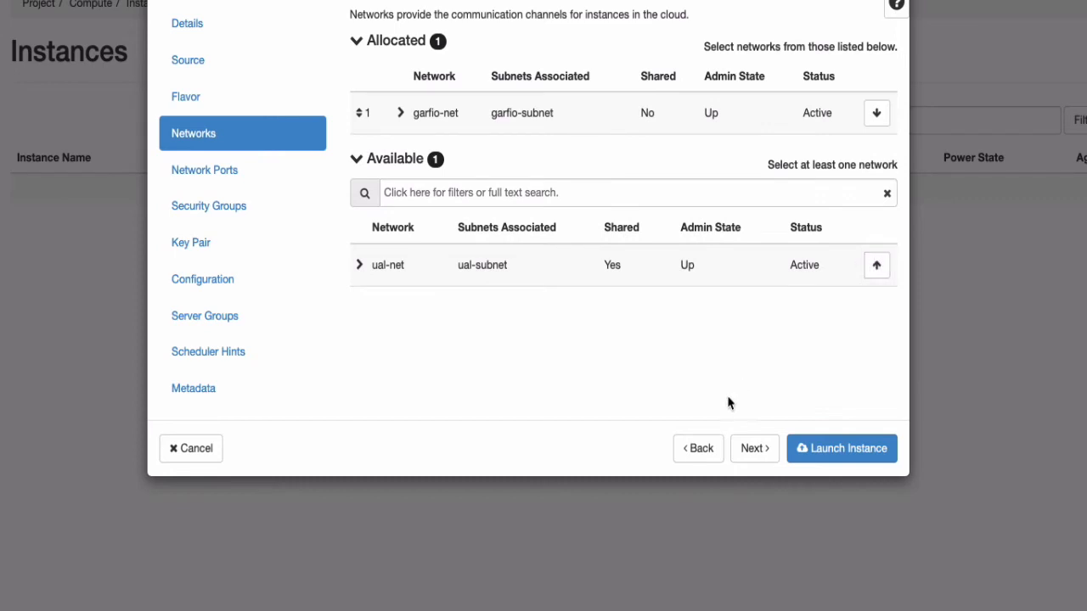
{"action": "left_click", "coordinate": [747, 454]}
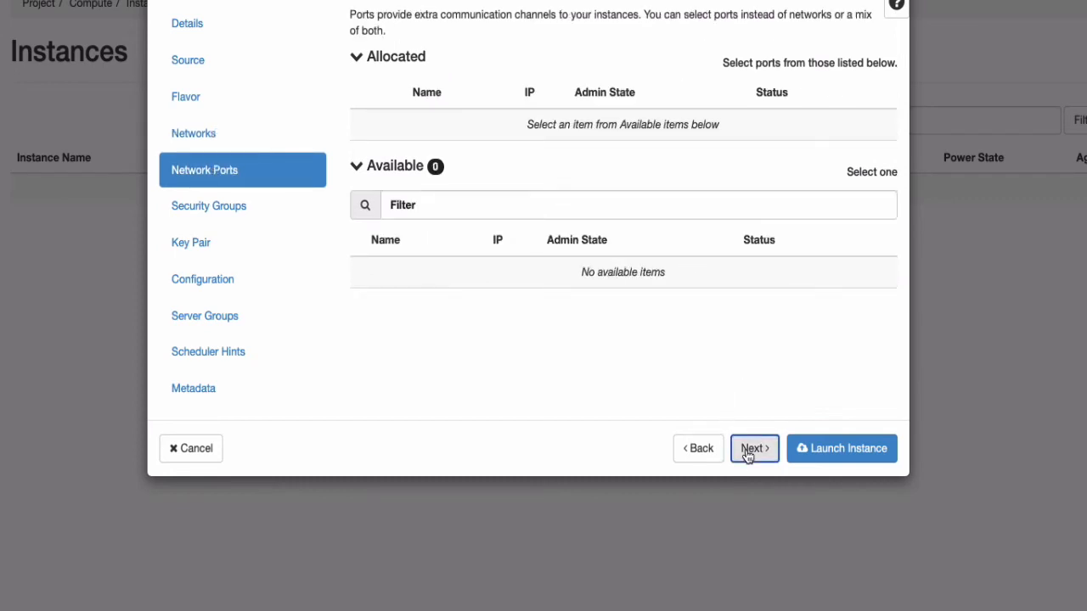
{"action": "left_click", "coordinate": [747, 453]}
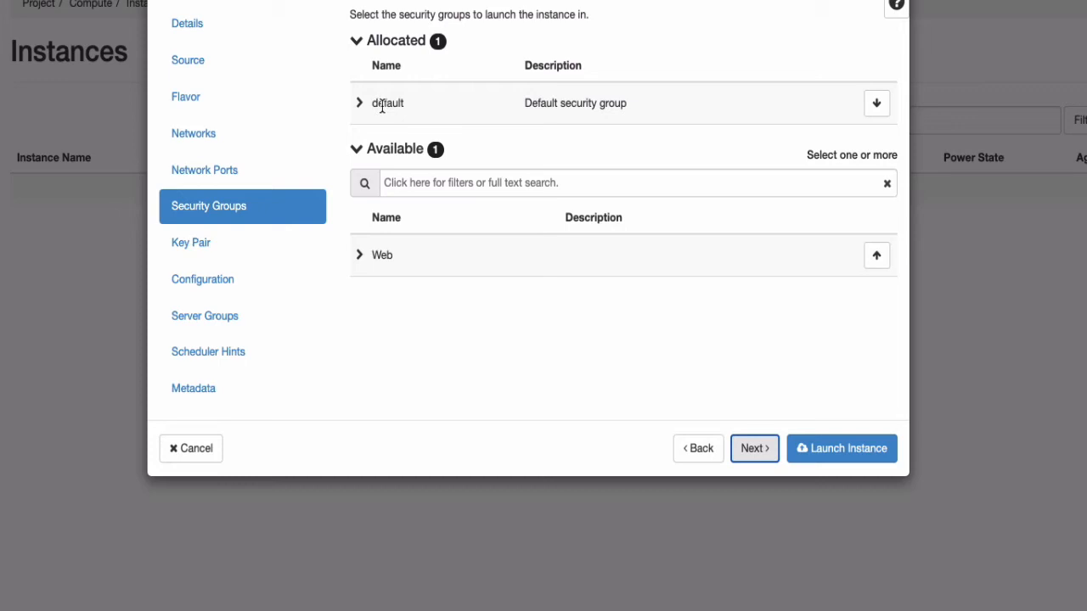
Step: Skip the Key Pair step without a key pair and reach the Configuration step
{"action": "left_click", "coordinate": [756, 447]}
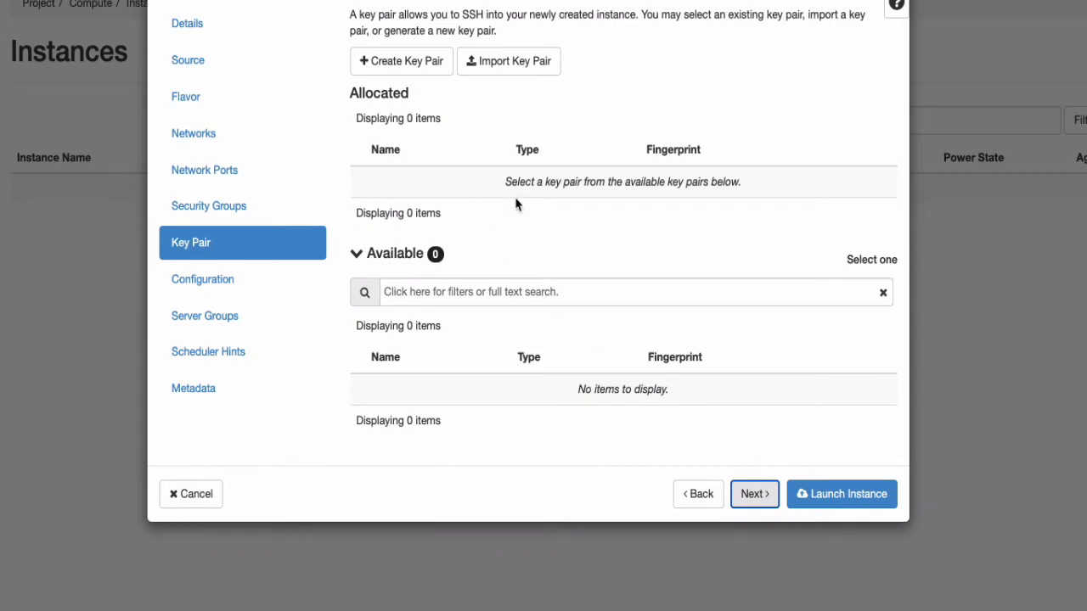
{"action": "left_click", "coordinate": [753, 494]}
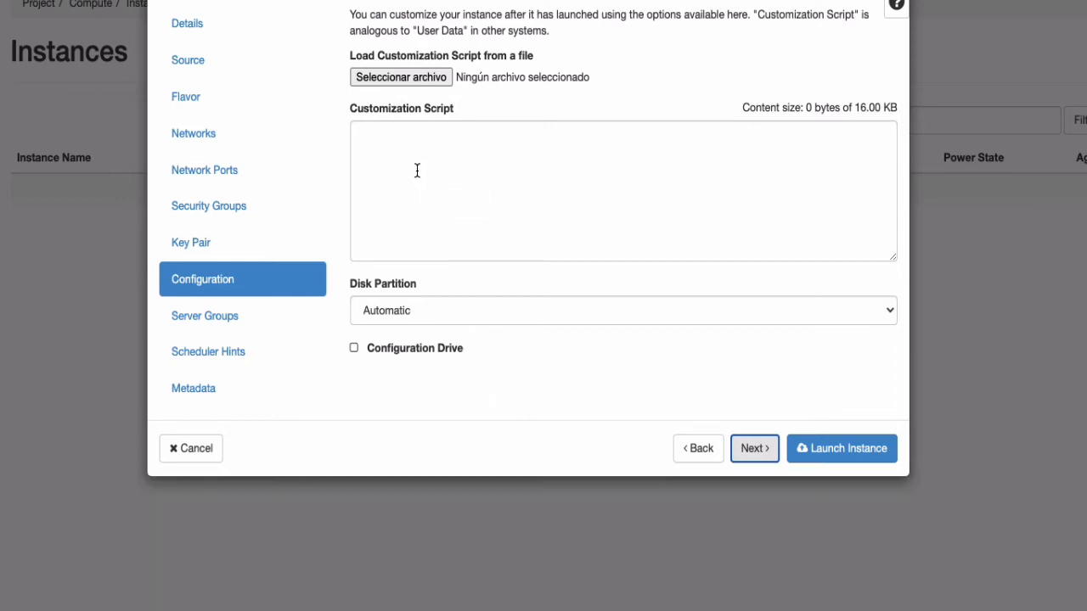
Step: Start the customization script with #cloud-config and a password line giving the login password
{"action": "left_click", "coordinate": [416, 170]}
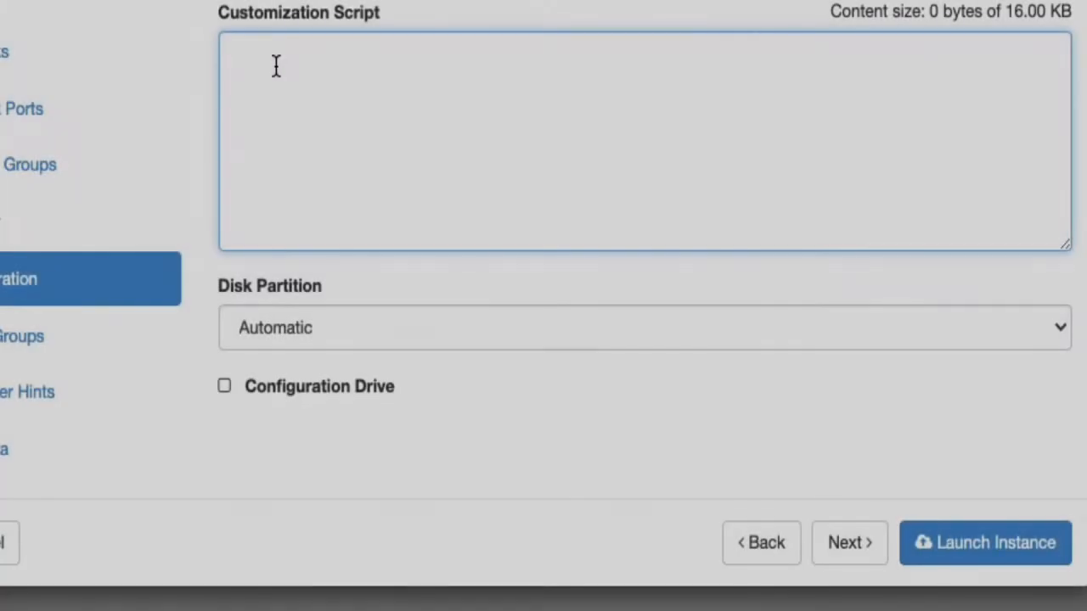
{"action": "type", "text": "#"}
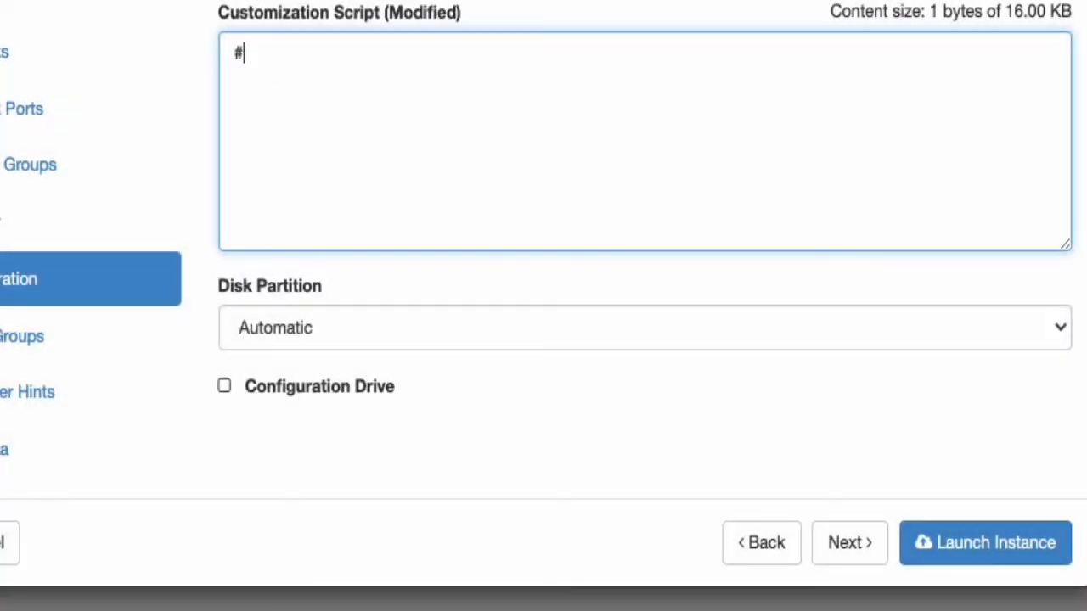
{"action": "type", "text": "cloud-con"}
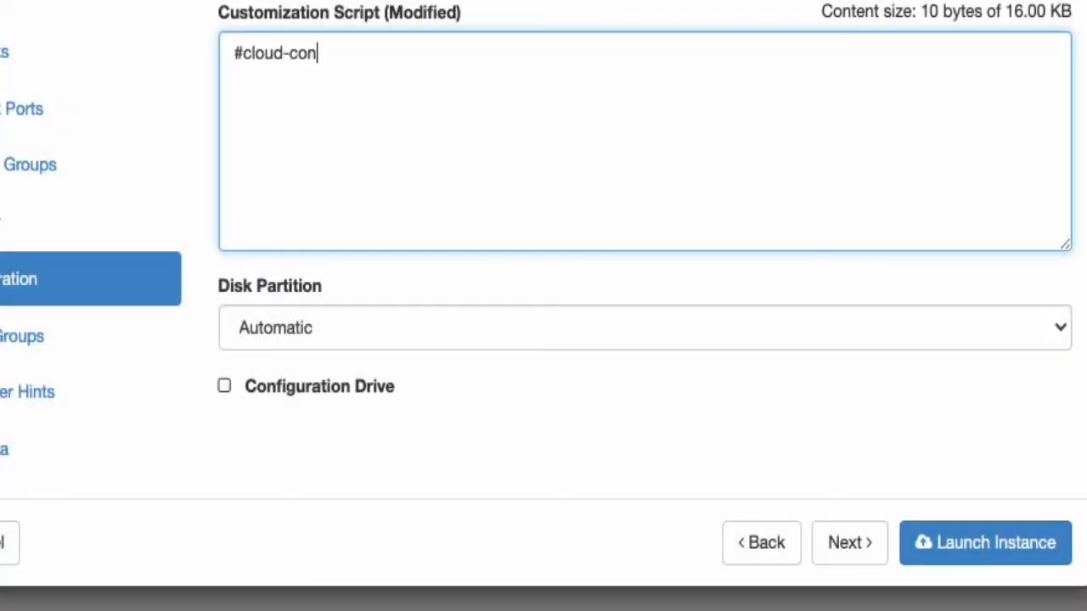
{"action": "type", "text": "fig"}
{"action": "key", "text": "Return"}
{"action": "type", "text": "password:"}
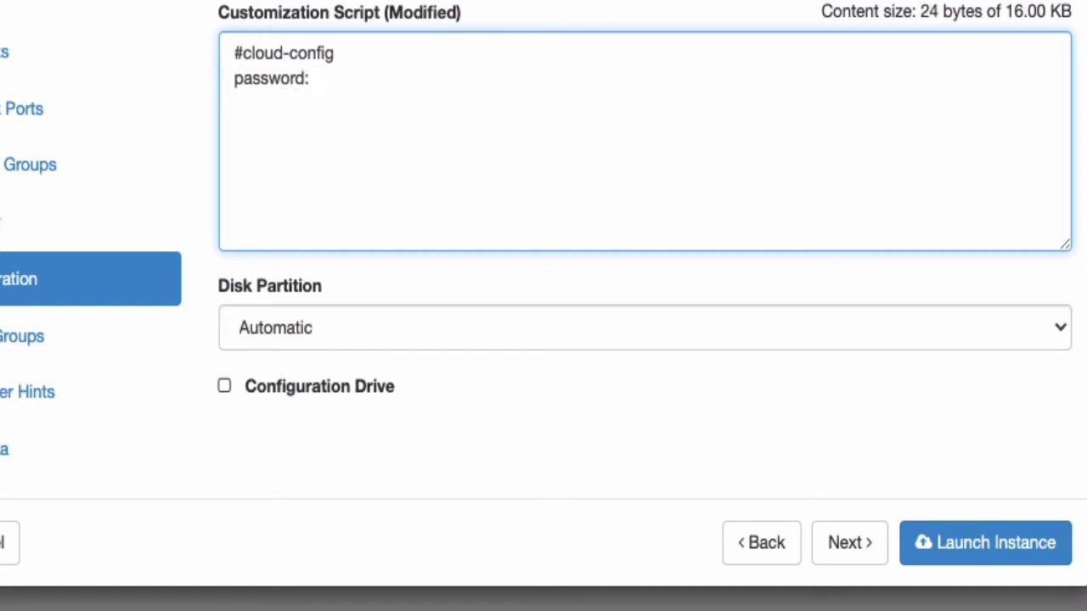
{"action": "type", "text": "cambiame"}
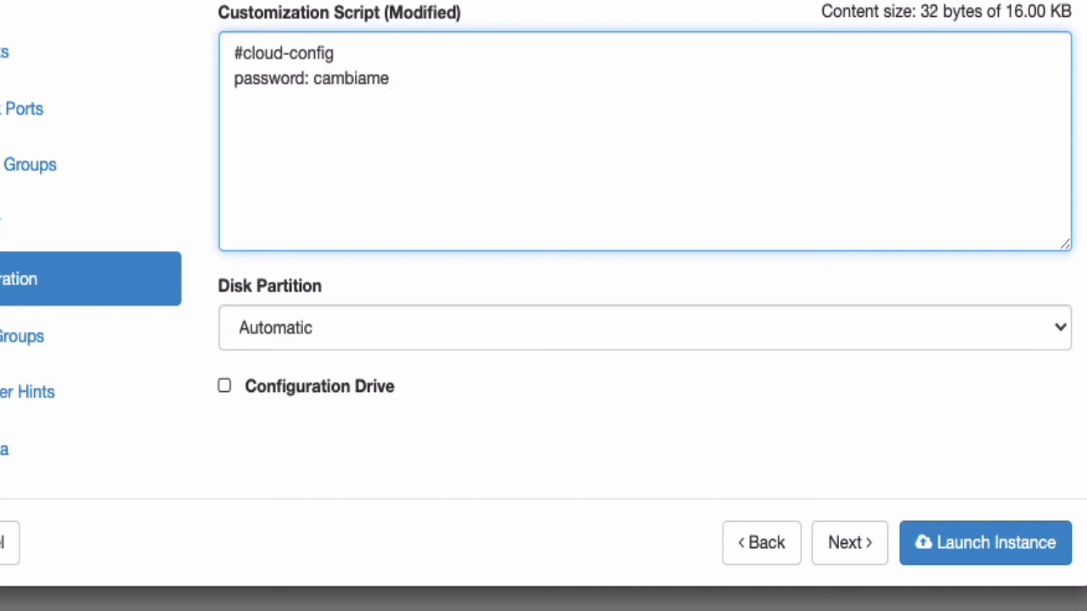
{"action": "key", "text": "Return"}
Step: Add the lines chpasswd: {expire: False} and ssh_pwauth: True to the script
{"action": "type", "text": "ch"}
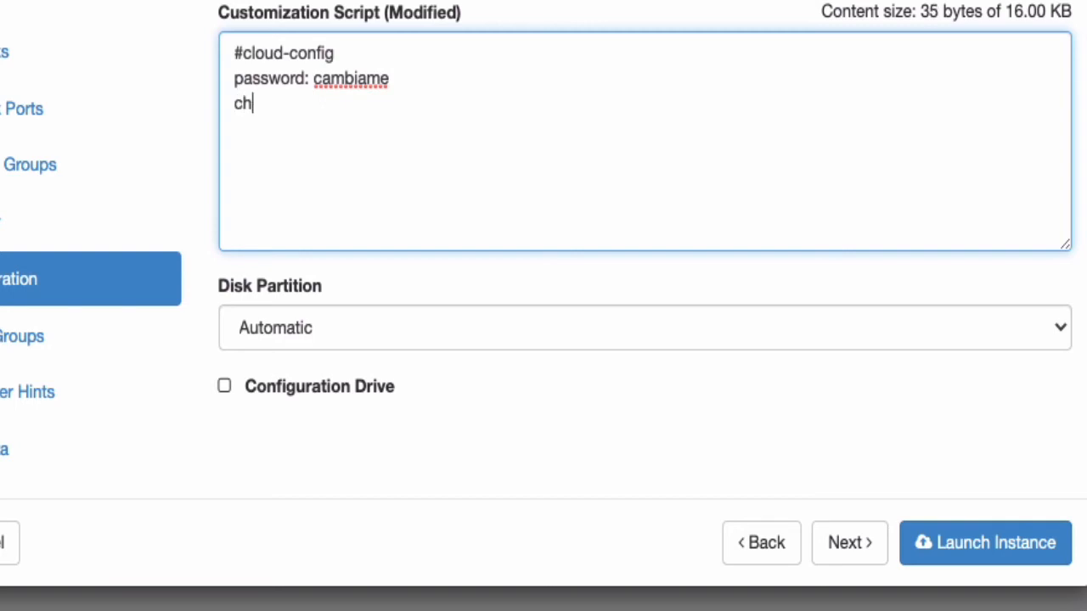
{"action": "type", "text": "passwd: "}
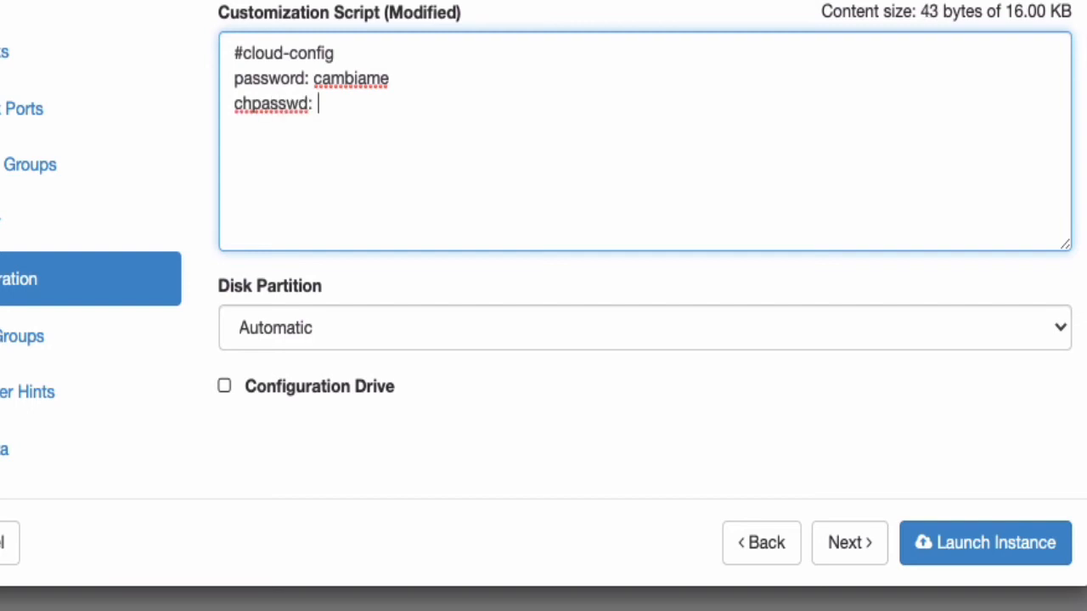
{"action": "type", "text": "{Expr"}
{"action": "key", "text": "BackSpace"}
{"action": "key", "text": "BackSpace"}
{"action": "key", "text": "BackSpace"}
{"action": "key", "text": "BackSpace"}
{"action": "type", "text": "expire: Fsals"}
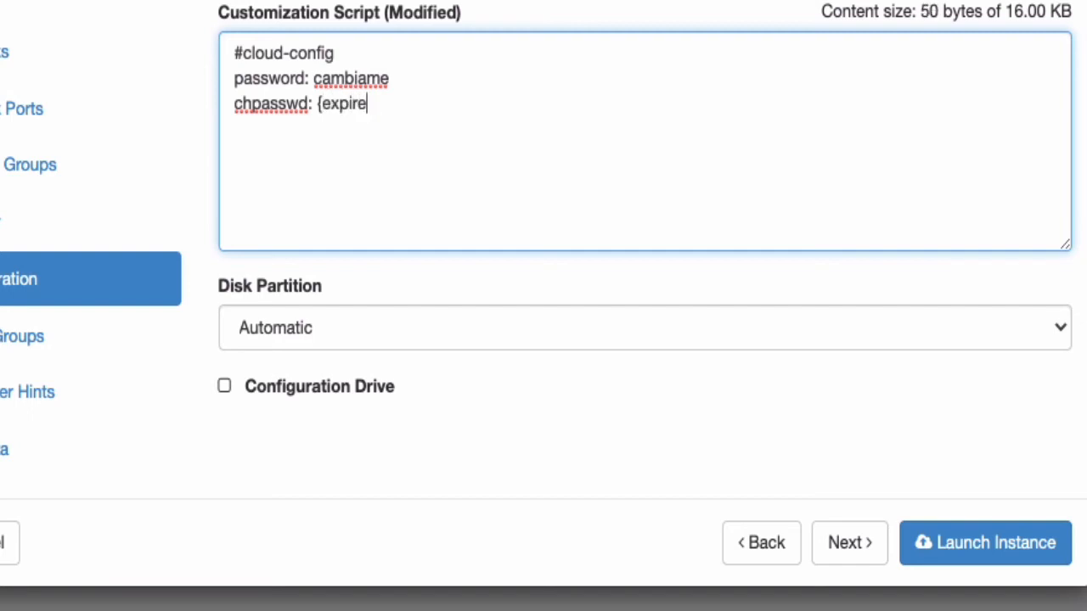
{"action": "key", "text": "BackSpace"}
{"action": "key", "text": "BackSpace"}
{"action": "key", "text": "BackSpace"}
{"action": "key", "text": "BackSpace"}
{"action": "type", "text": "alse}"}
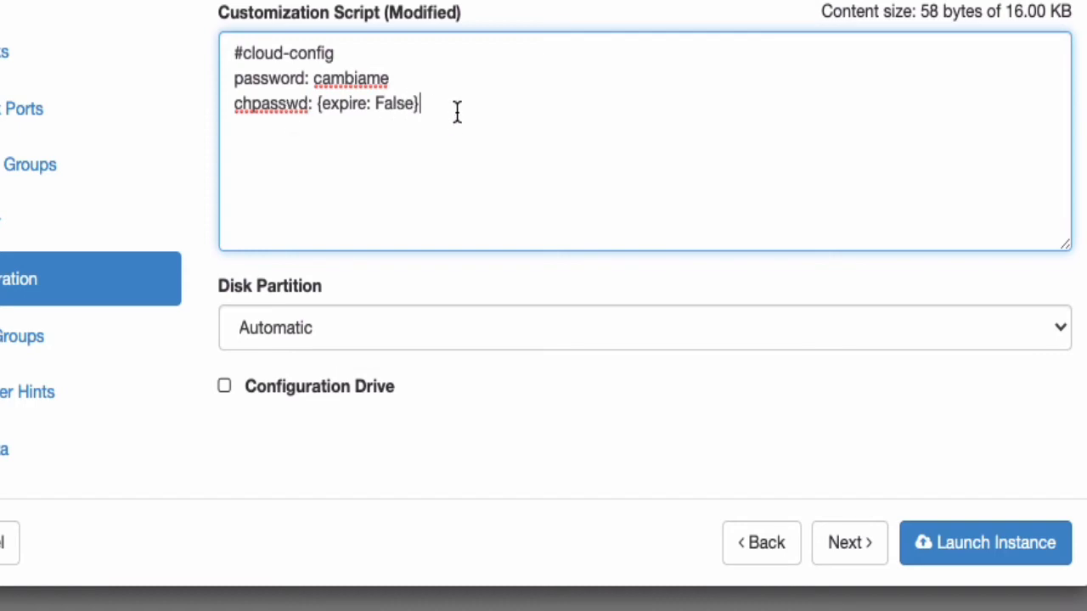
{"action": "key", "text": "Return"}
{"action": "type", "text": "ssh_pwa"}
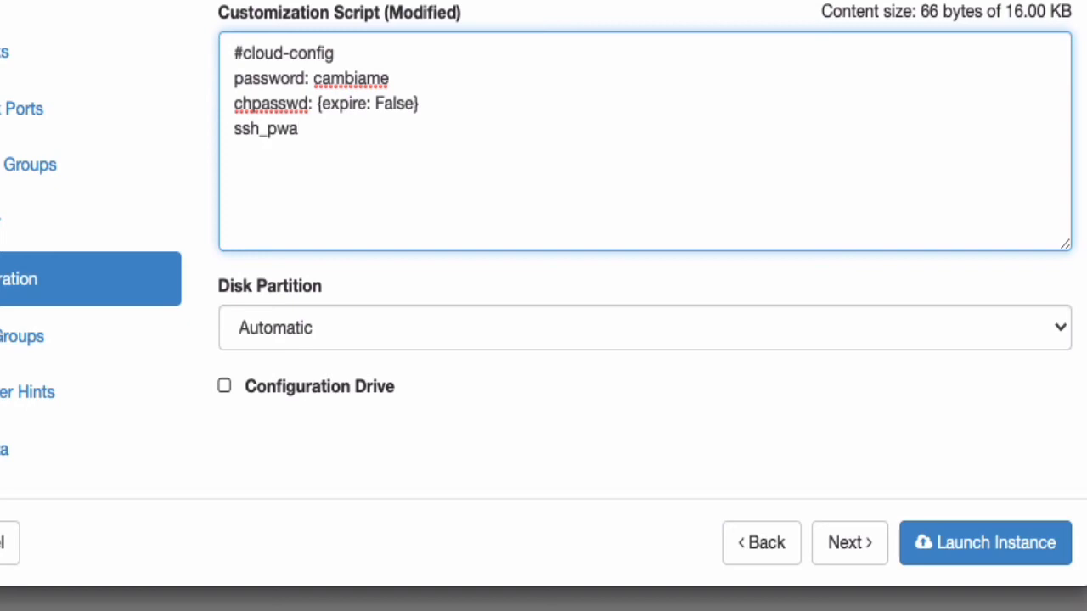
{"action": "type", "text": "uth: True"}
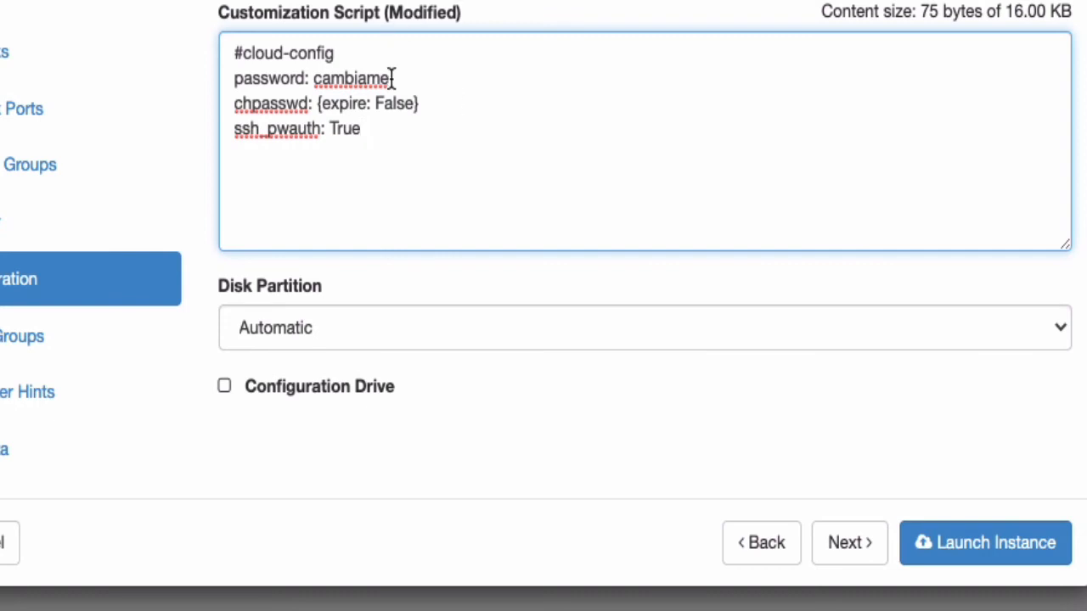
Step: Check the password value in the script, then continue to Server Groups
{"action": "left_click_drag", "start_coordinate": [391, 78], "coordinate": [310, 78]}
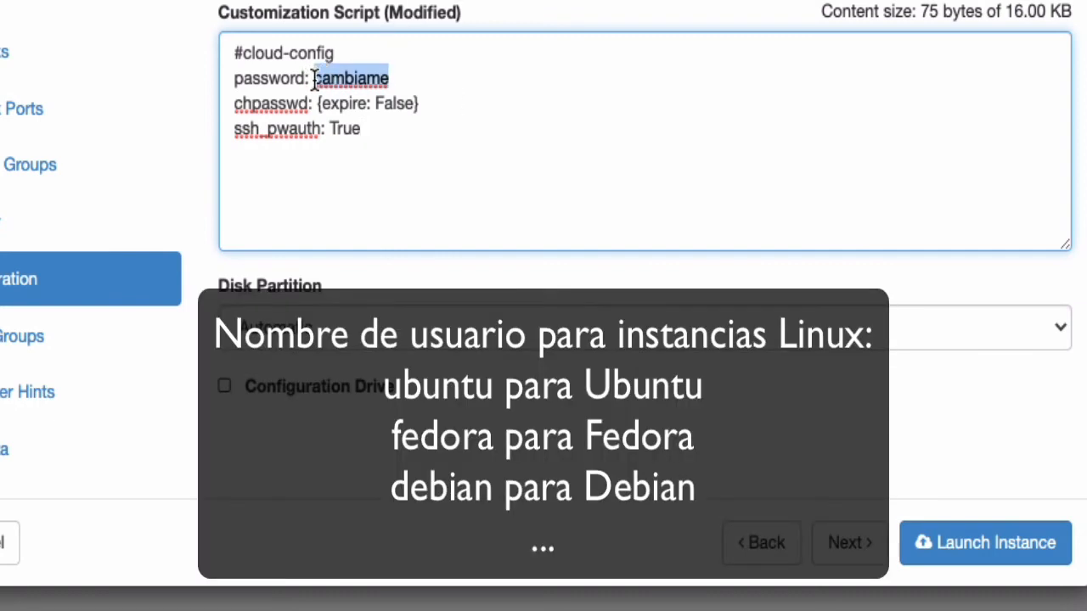
{"action": "left_click", "coordinate": [411, 85]}
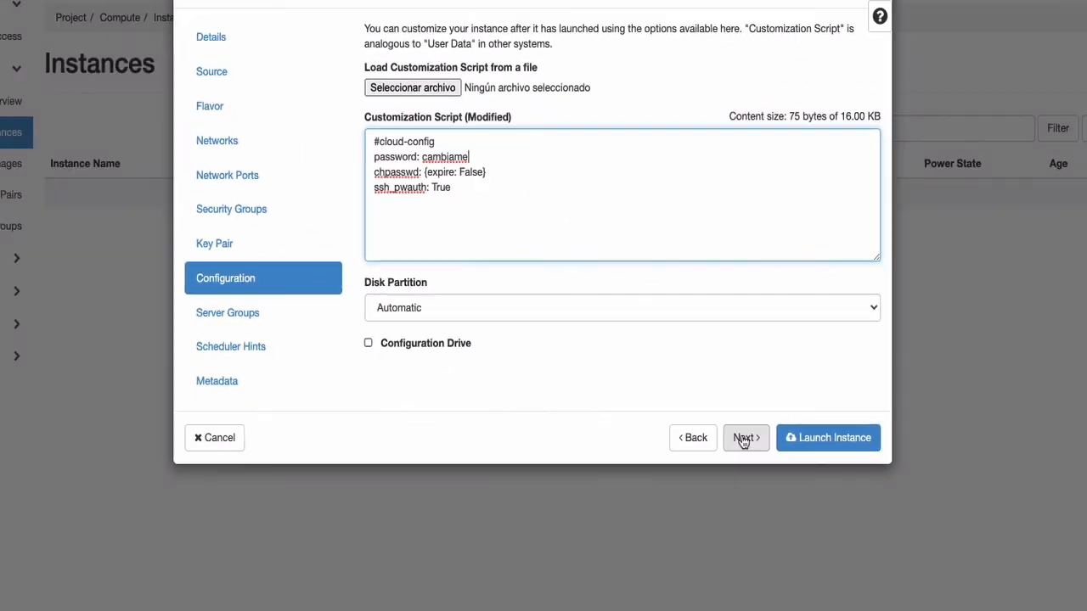
{"action": "left_click", "coordinate": [846, 544]}
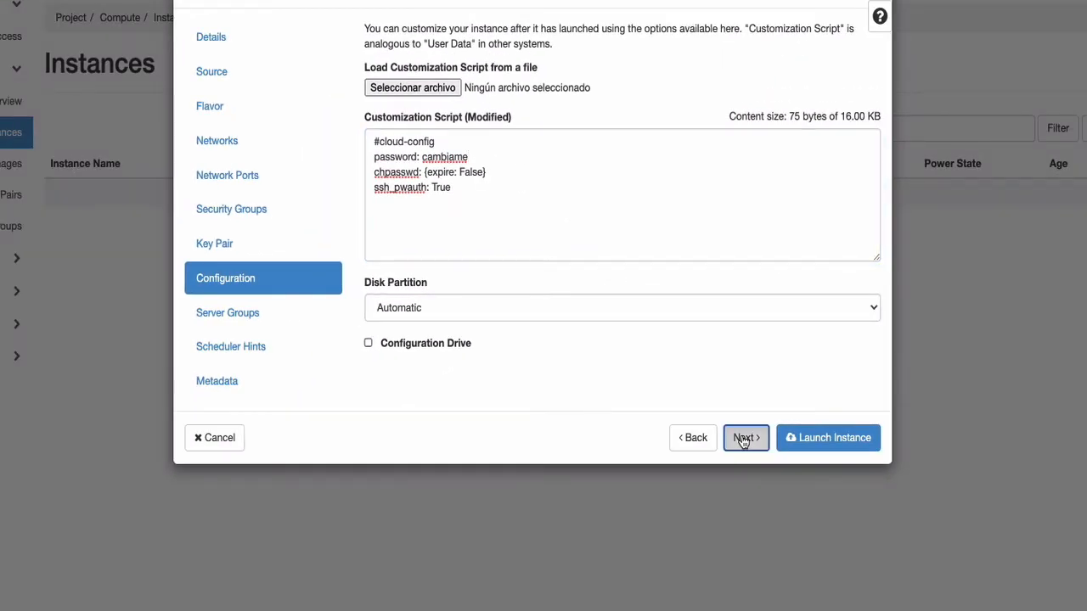
Step: Launch MIUbuntu and wait until it shows Active and Running at 10.0.0.210
{"action": "left_click", "coordinate": [805, 441]}
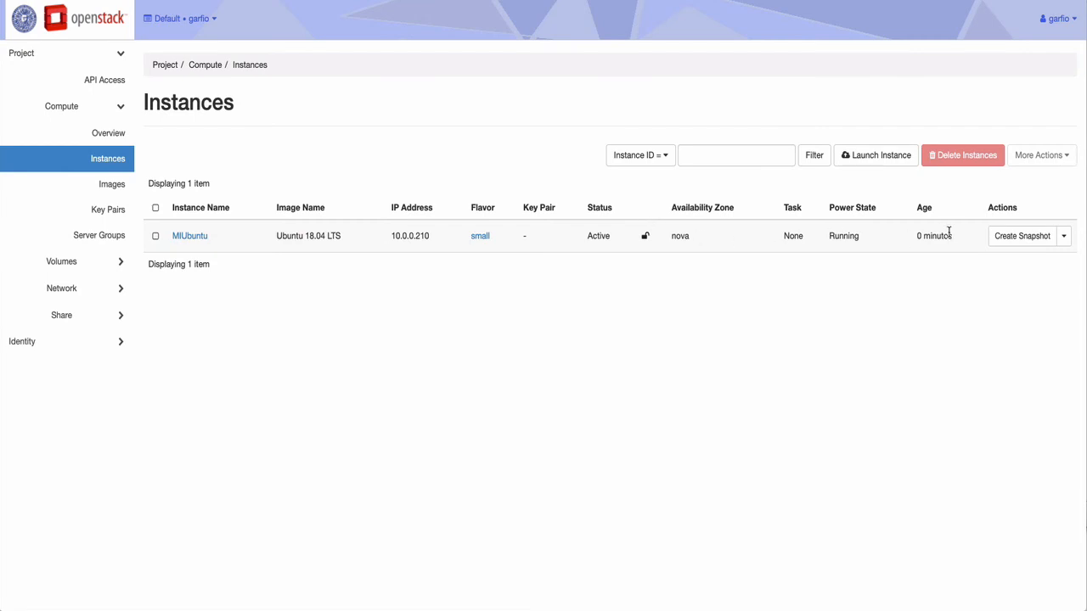
Step: Choose Associate Floating IP from MIUbuntu's Actions menu
{"action": "left_click", "coordinate": [1064, 239]}
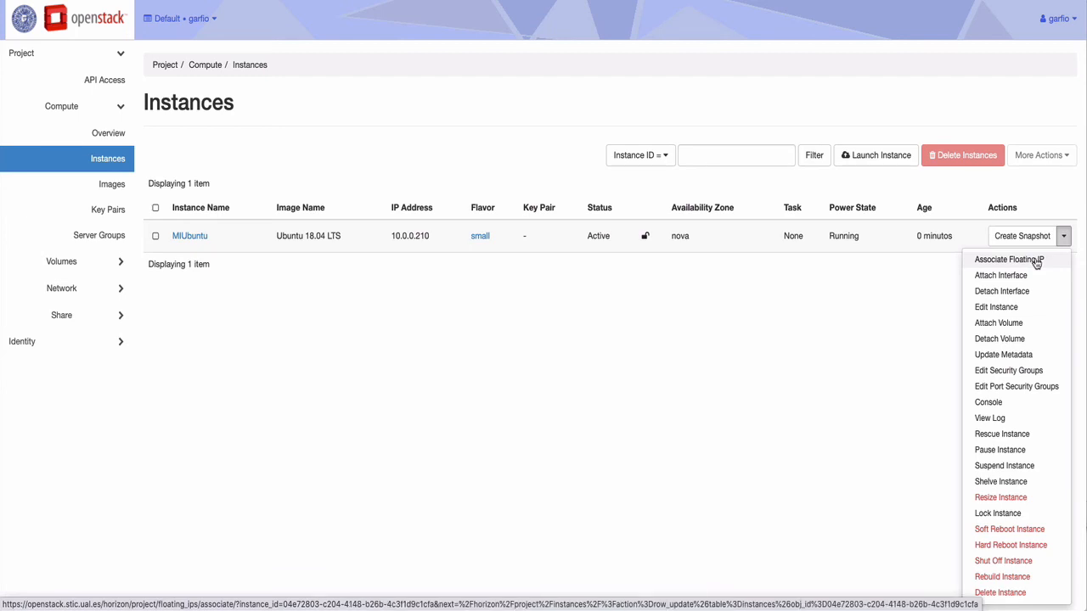
{"action": "left_click", "coordinate": [1035, 262]}
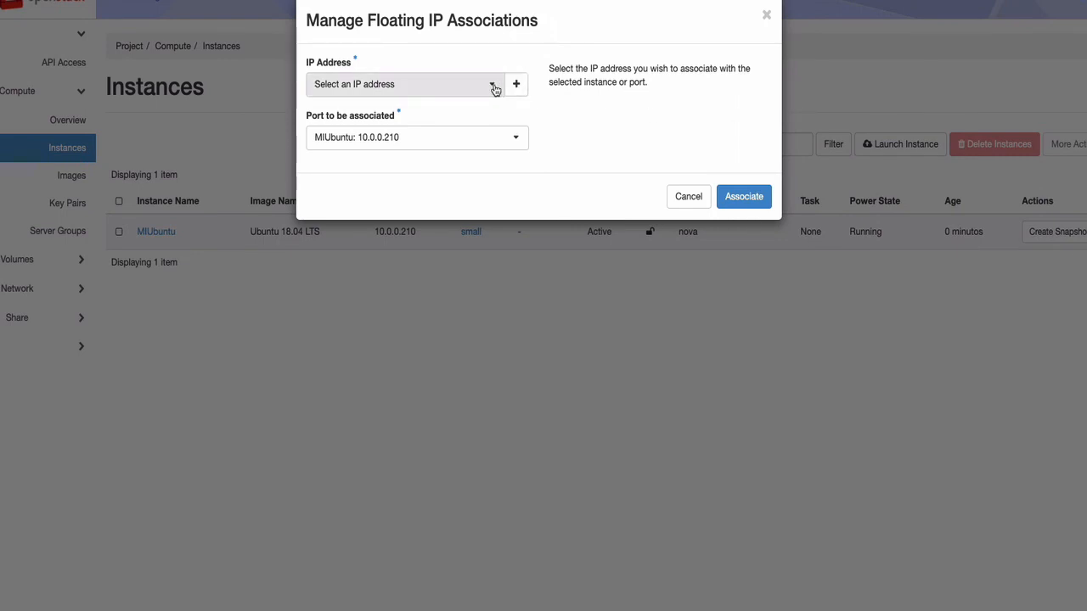
Step: Select floating IP 192.168.134.105 and associate it with MIUbuntu
{"action": "left_click", "coordinate": [492, 88]}
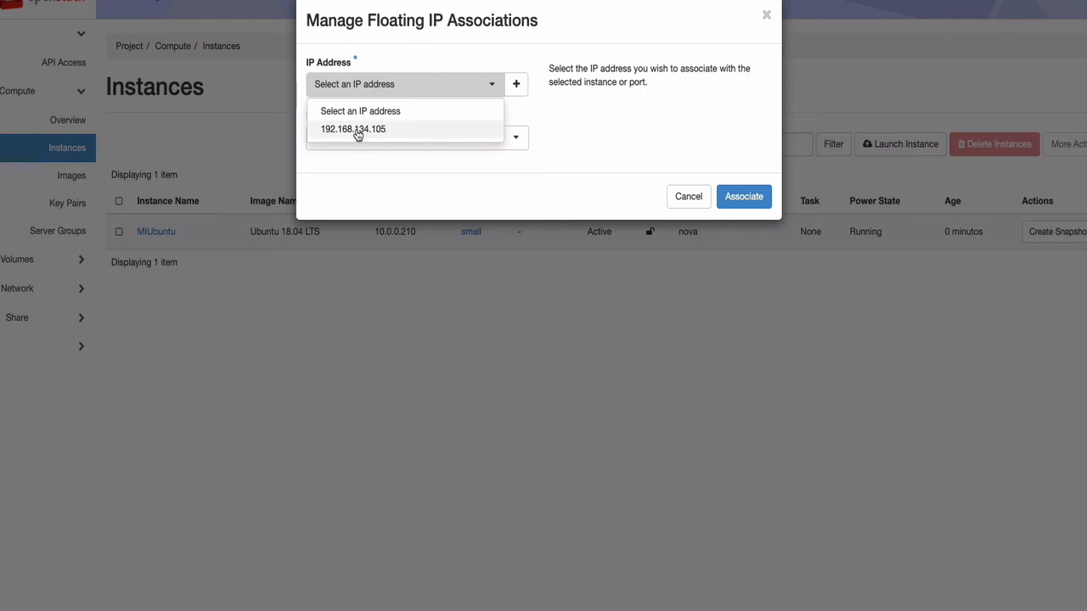
{"action": "left_click", "coordinate": [356, 133]}
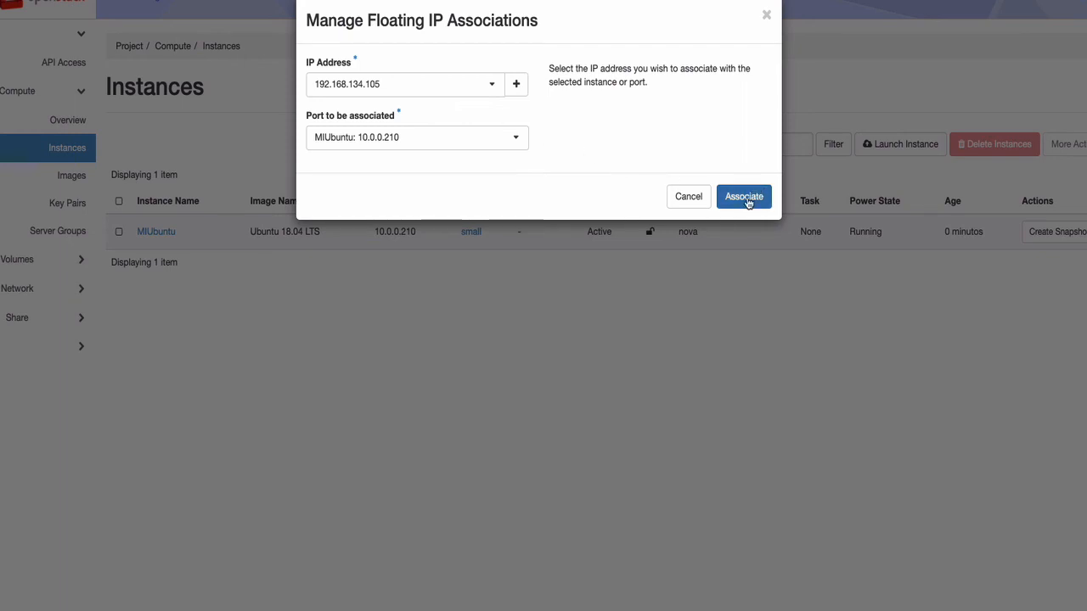
{"action": "left_click", "coordinate": [746, 197]}
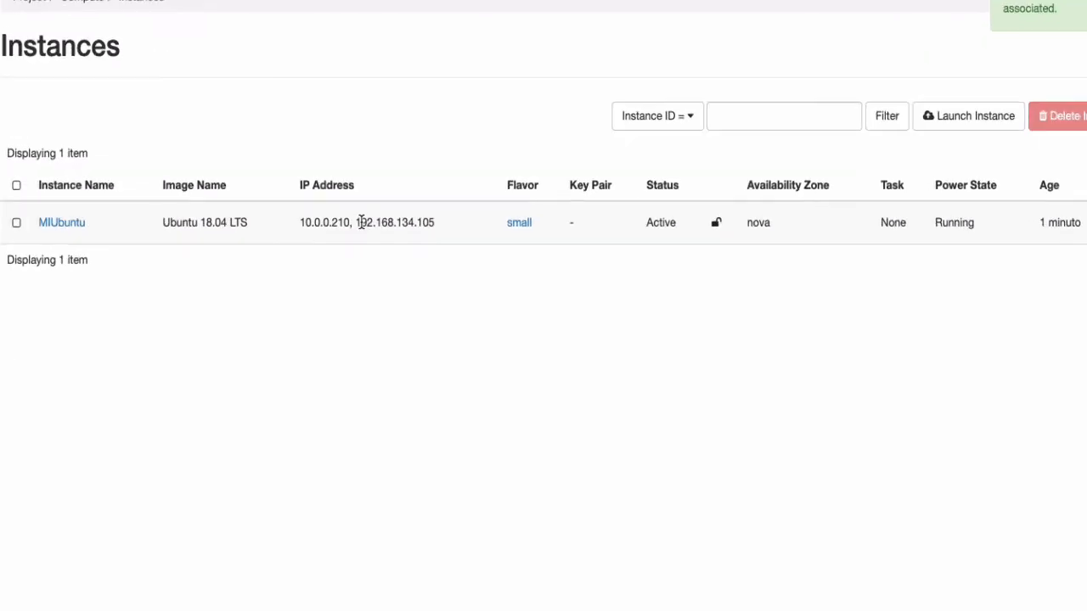
Step: Copy MIUbuntu's floating IP 192.168.134.105 and begin an ssh command in the terminal
{"action": "left_click_drag", "start_coordinate": [356, 221], "coordinate": [435, 222]}
{"action": "key", "text": "super+c"}
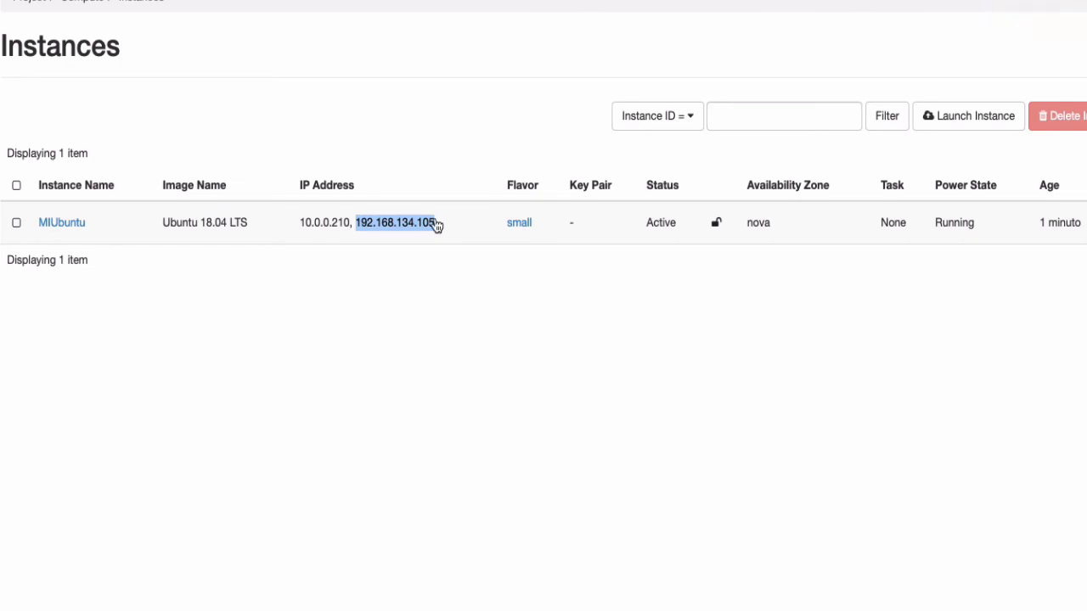
{"action": "key", "text": "super+Tab"}
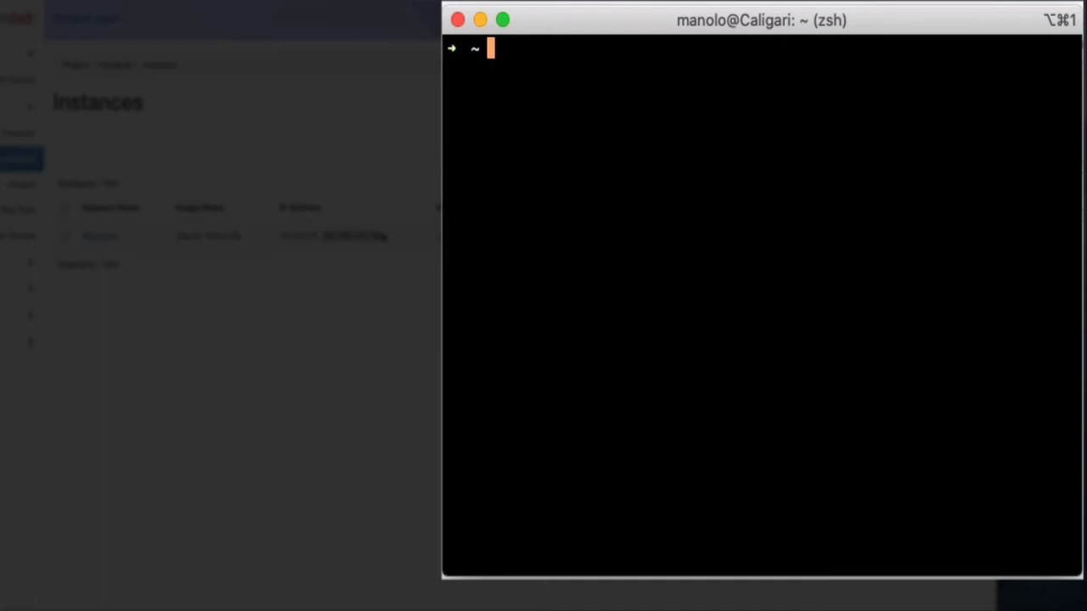
{"action": "type", "text": "ssh"}
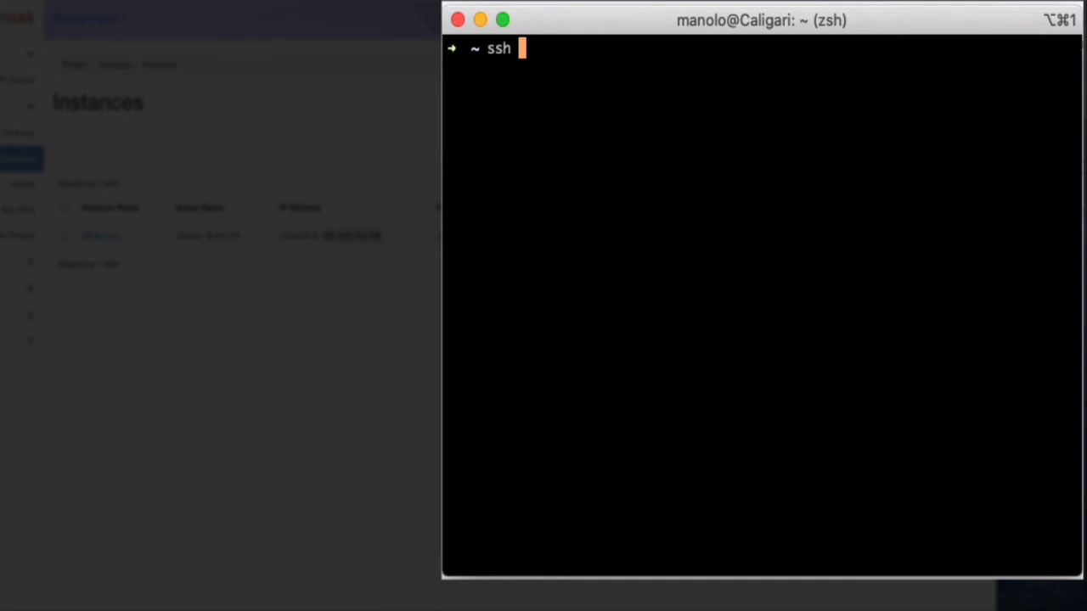
{"action": "type", "text": "ubunru"}
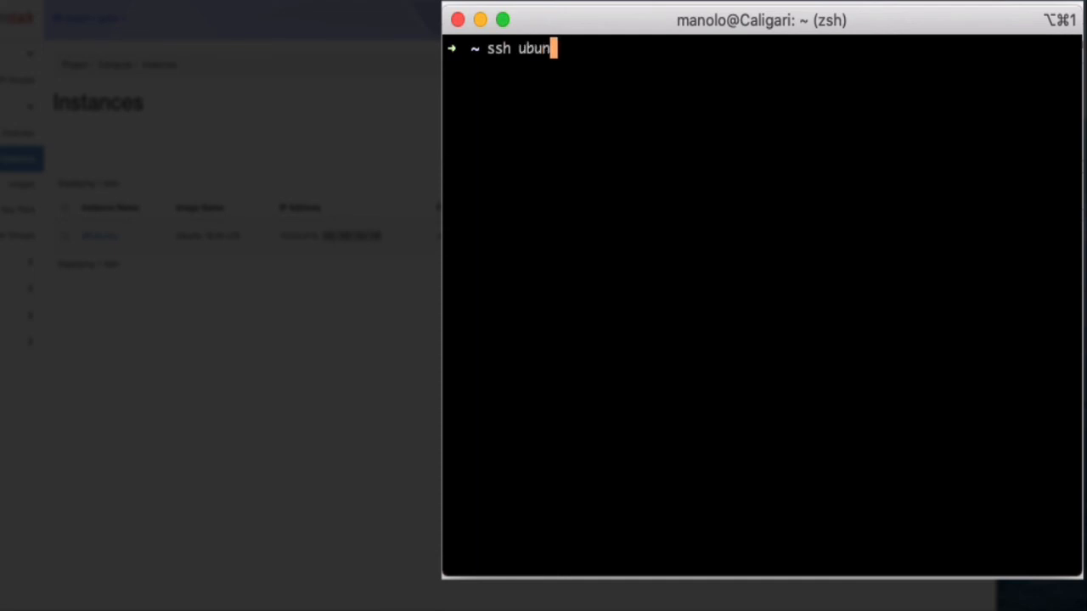
{"action": "key", "text": "BackSpace"}
{"action": "key", "text": "BackSpace"}
{"action": "type", "text": "tu@"}
{"action": "key", "text": "super+v"}
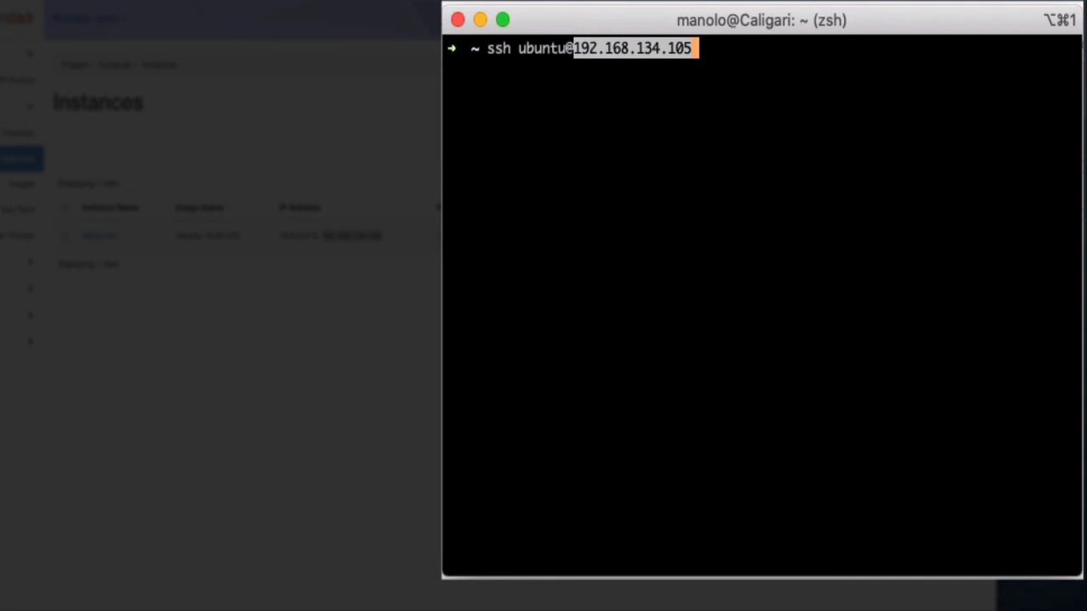
{"action": "key", "text": "Return"}
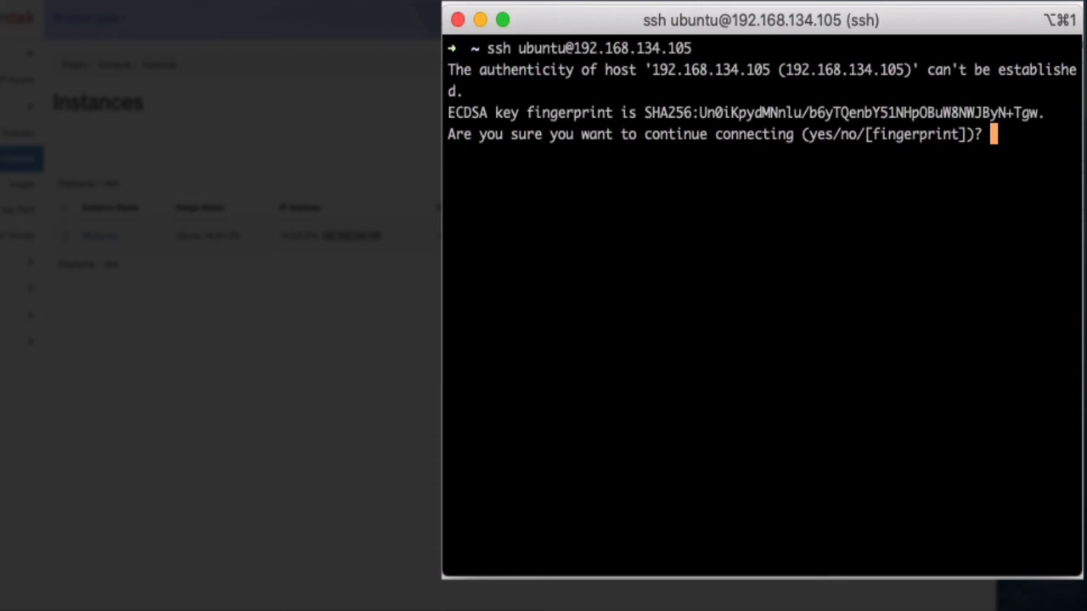
Step: Accept the host fingerprint with 'yes' and submit the password to log in
{"action": "type", "text": "yes"}
{"action": "key", "text": "Return"}
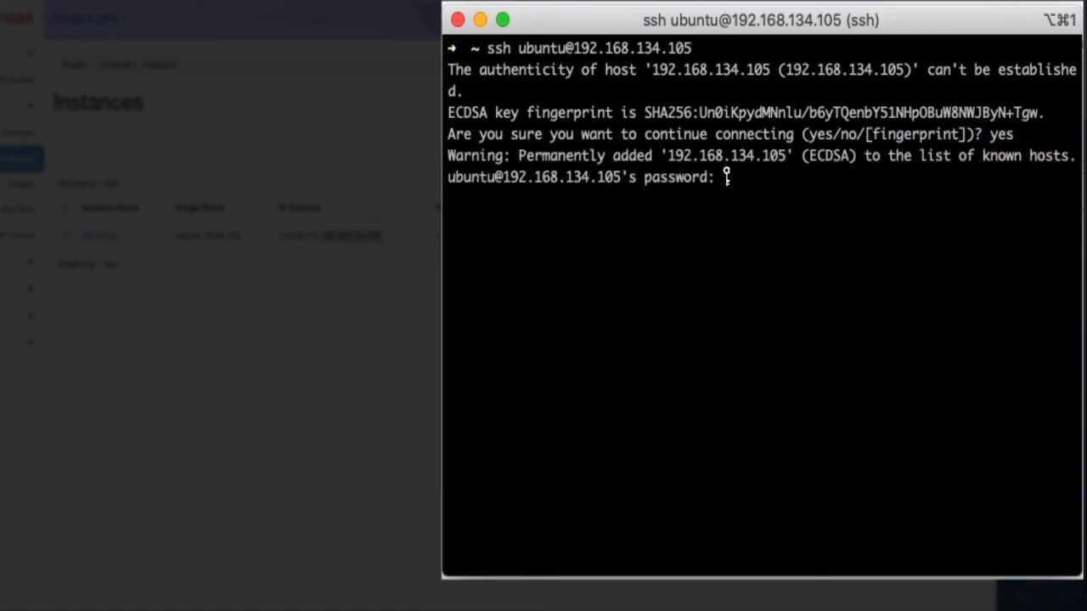
{"action": "key", "text": "Return"}
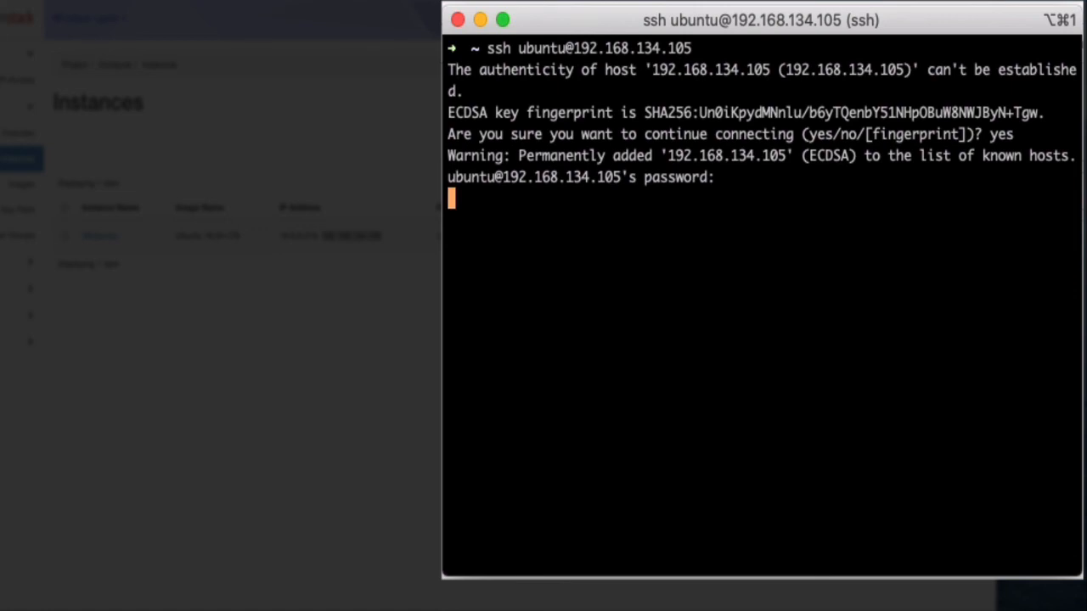